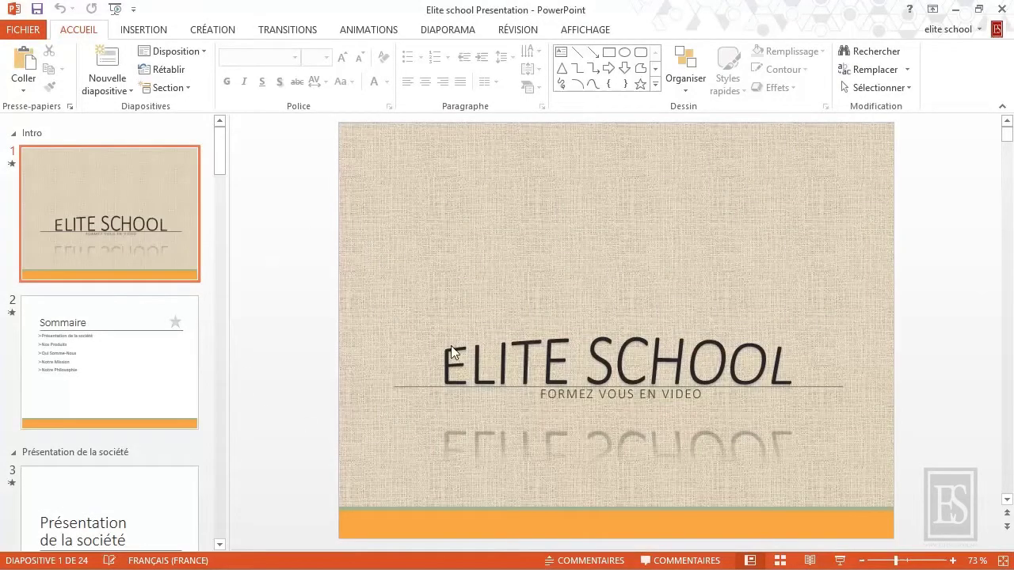
# Step: Scroll the thumbnail pane and select slide 4, 'Présentation de la société', for editing
pyautogui.scroll(-3, 172, 263)
pyautogui.scroll(-3, 164, 315)
pyautogui.scroll(-3, 154, 391)
pyautogui.scroll(-3, 152, 387)
pyautogui.scroll(3, 152, 387)
pyautogui.scroll(9, 153, 387)
pyautogui.scroll(-3, 152, 387)
pyautogui.click(152, 387)
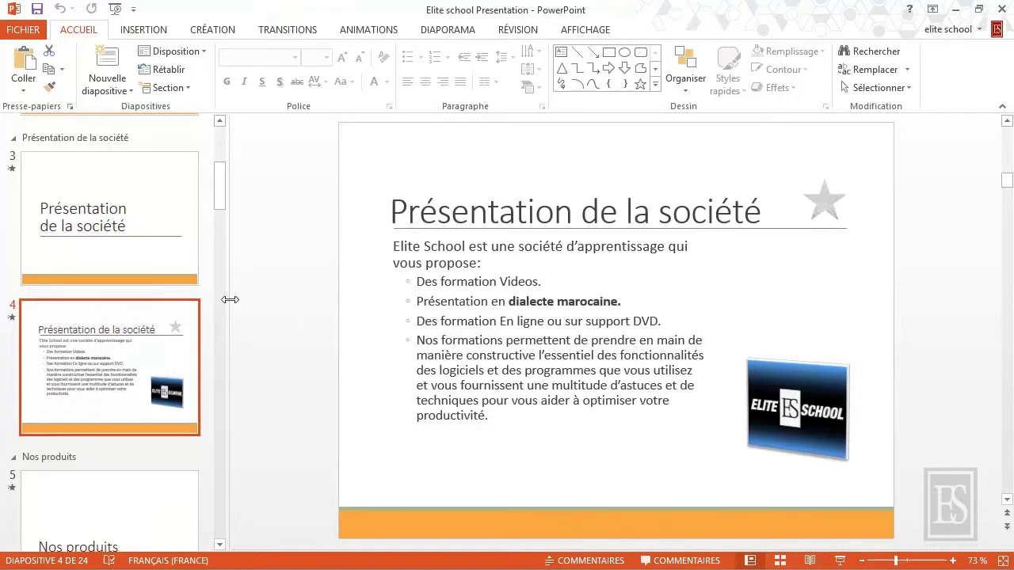
# Step: Widen the slide thumbnail pane, narrow it back, and show the AFFICHAGE view options
pyautogui.moveTo(230, 299); pyautogui.dragTo(333, 296)
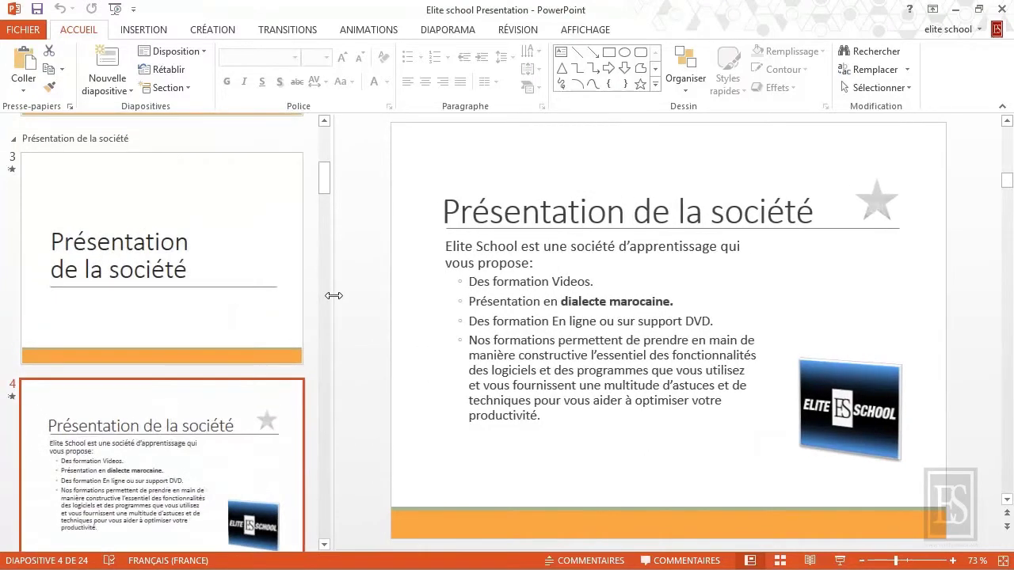
pyautogui.moveTo(334, 296); pyautogui.dragTo(230, 294)
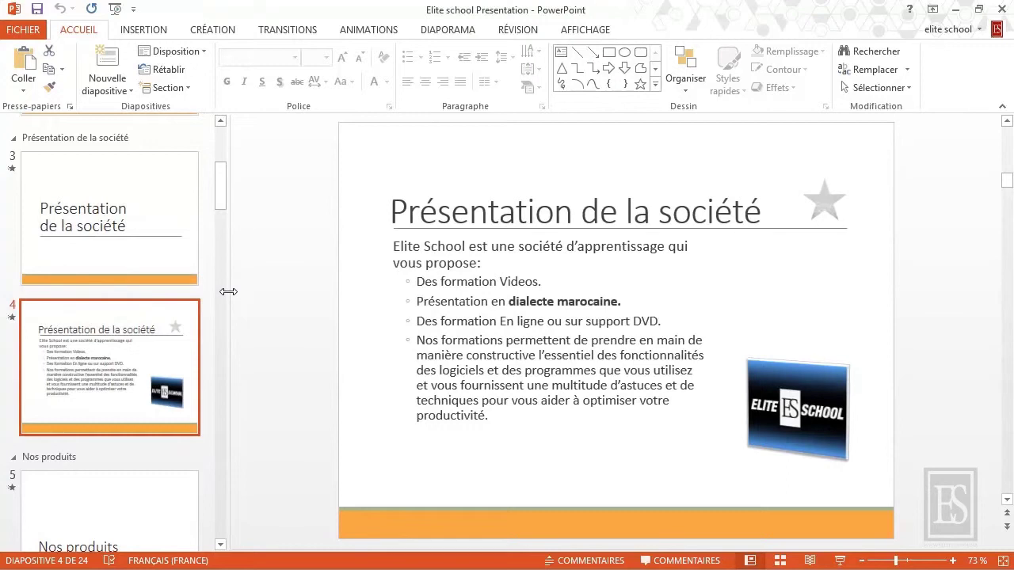
pyautogui.click(583, 39)
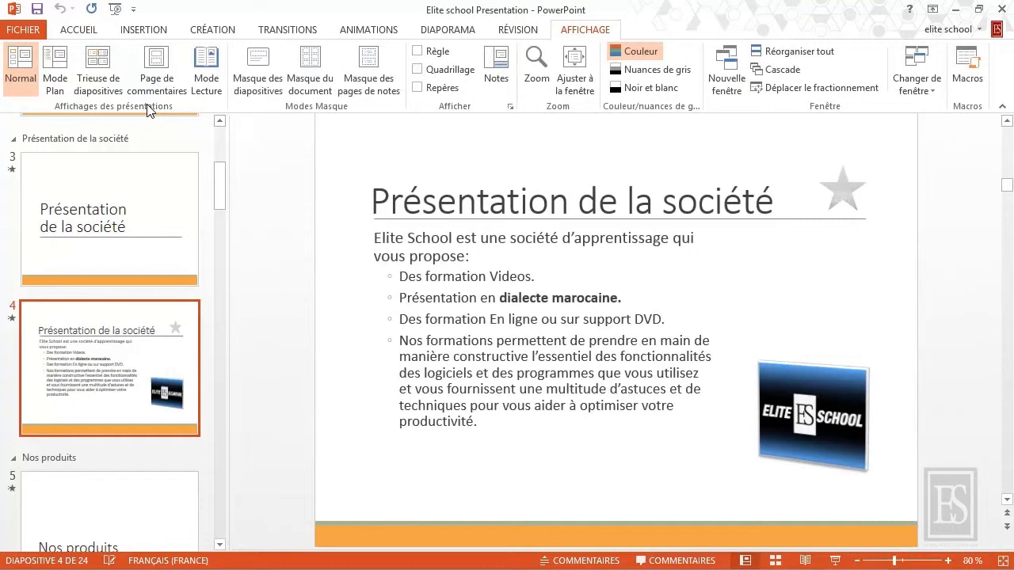
# Step: View the slide text in Mode Plan at slide 3, then switch to Trieuse de diapositives
pyautogui.click(55, 79)
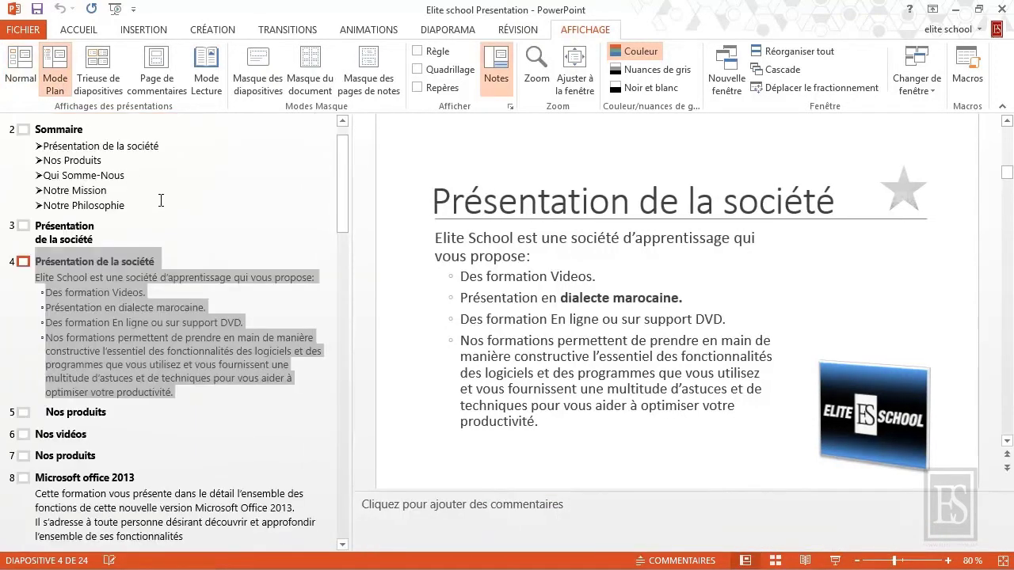
pyautogui.click(187, 218)
pyautogui.scroll(-3, 188, 228)
pyautogui.scroll(4, 189, 229)
pyautogui.scroll(1, 188, 230)
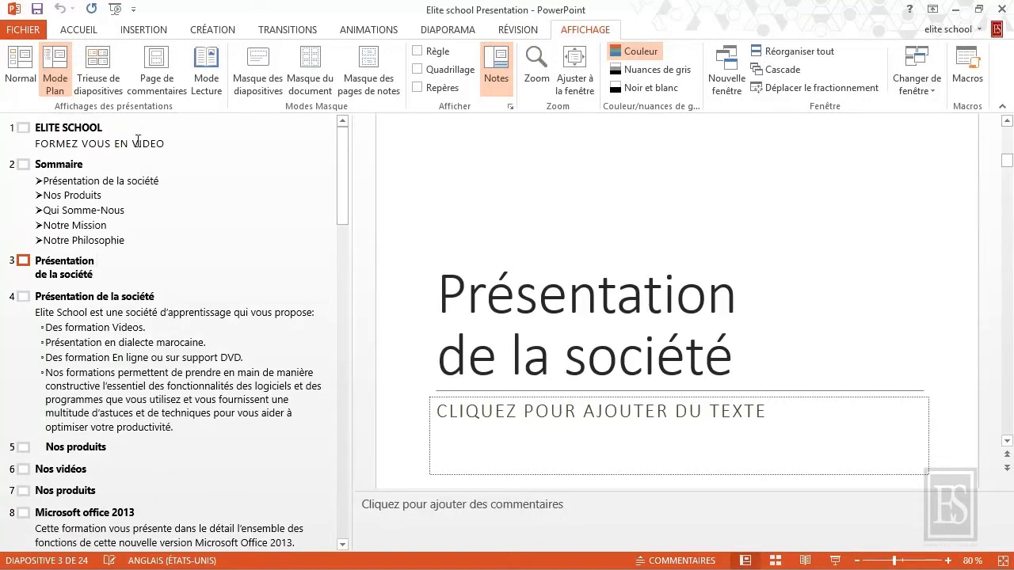
pyautogui.click(98, 72)
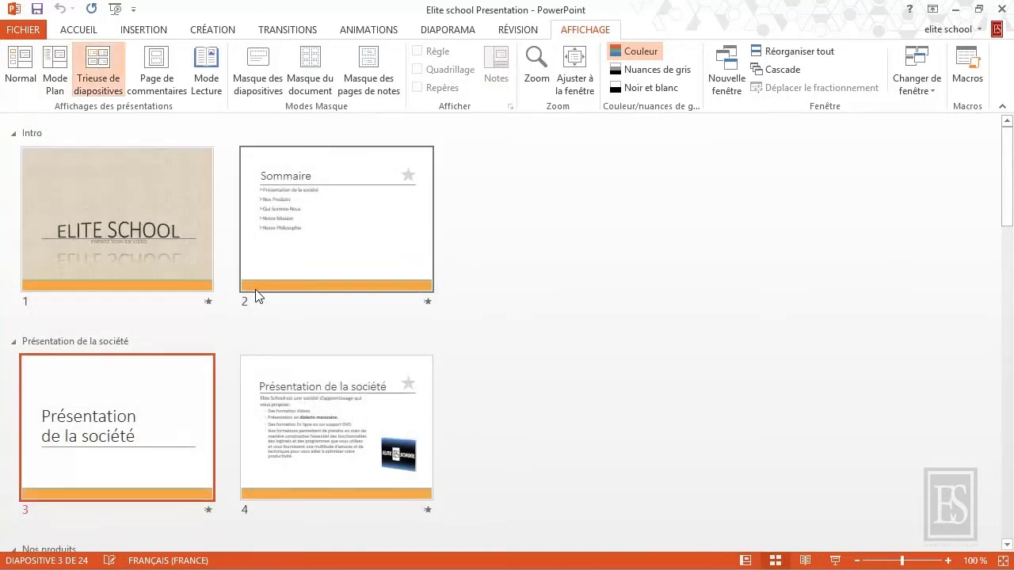
# Step: Zoom the sorter grid out to 68%, then show slide 3 in Page de commentaires view
pyautogui.click(889, 561)
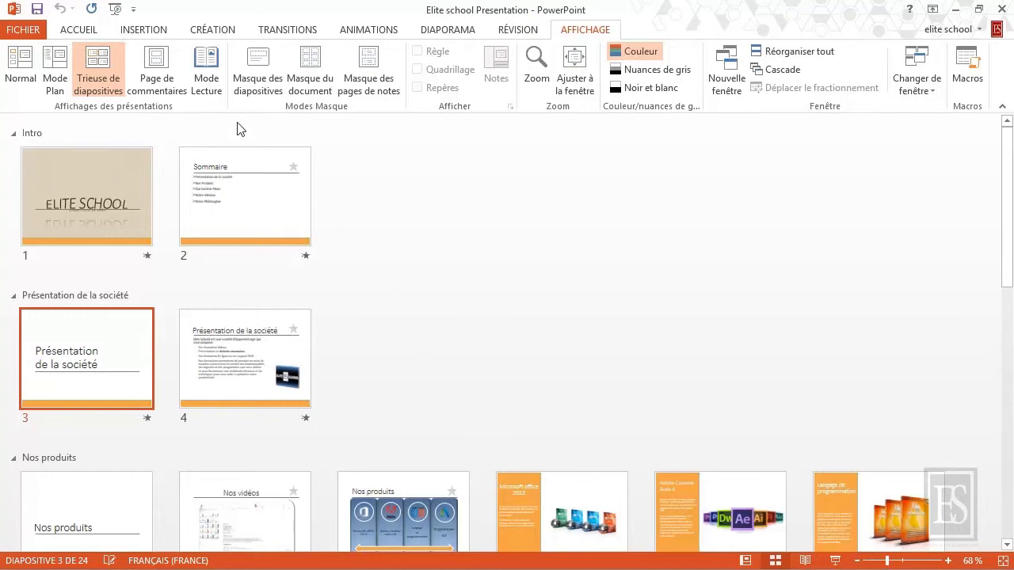
pyautogui.click(164, 85)
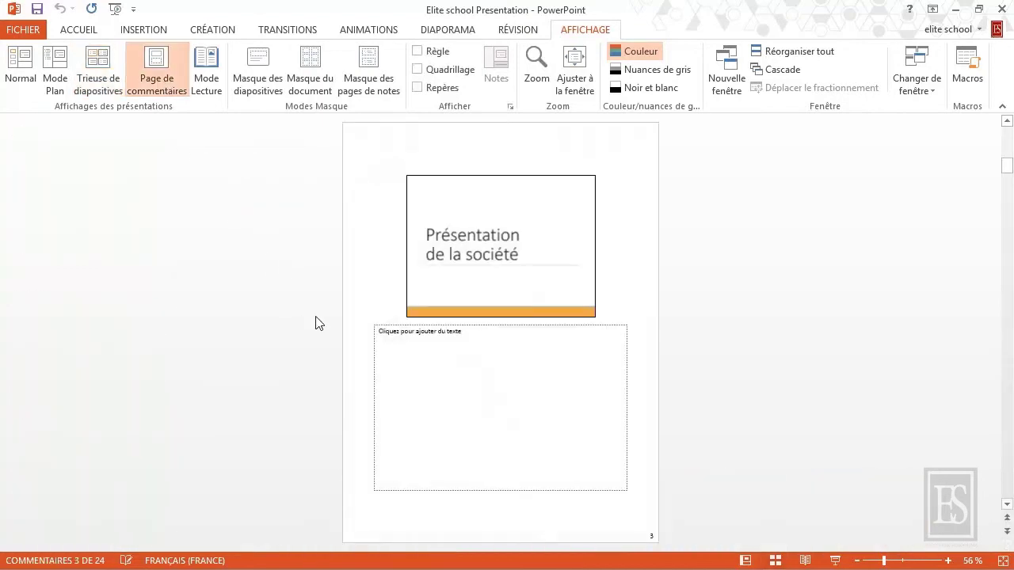
# Step: Scroll through the notes pages, then start Mode Lecture on title slide 1
pyautogui.scroll(-1, 315, 323)
pyautogui.scroll(-1, 315, 322)
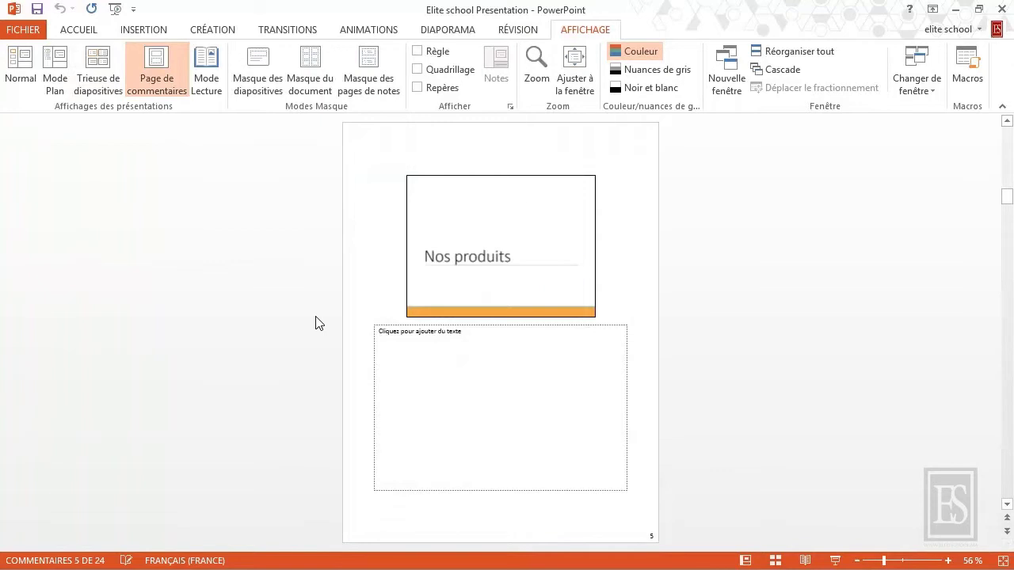
pyautogui.scroll(1, 315, 323)
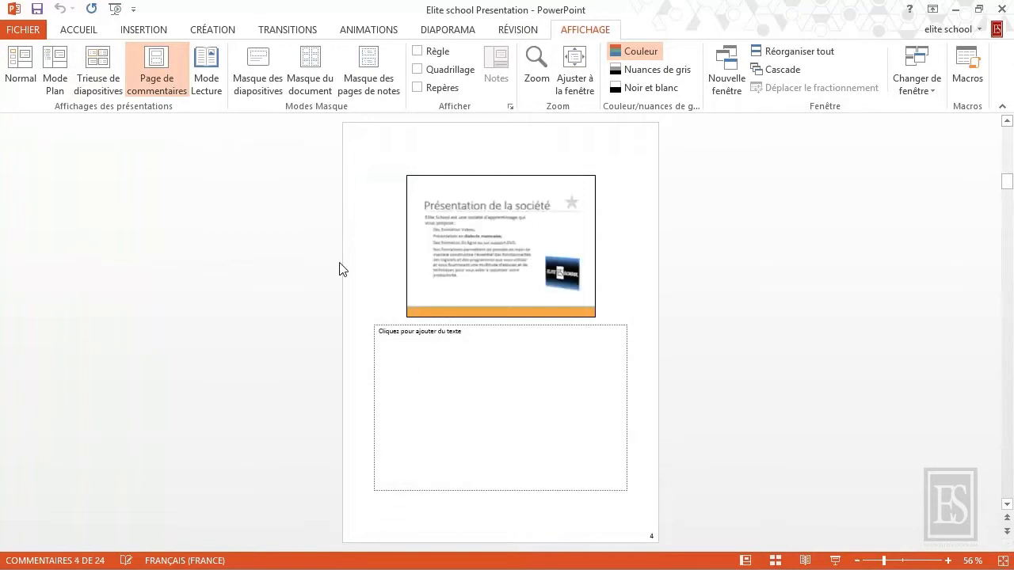
pyautogui.click(216, 88)
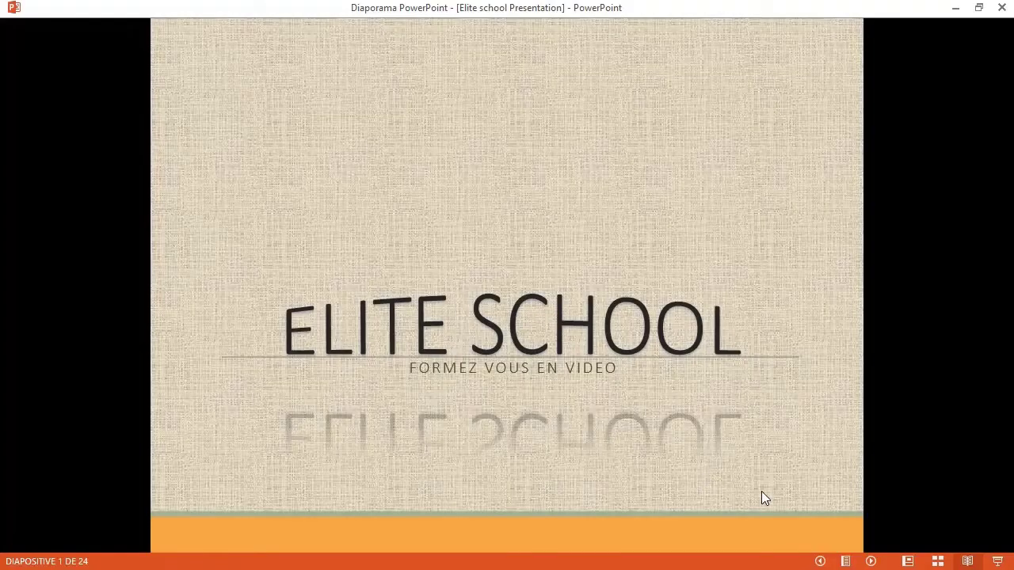
# Step: Advance to the Sommaire and Présentation de la société slides, then return to Mode Plan
pyautogui.click(872, 563)
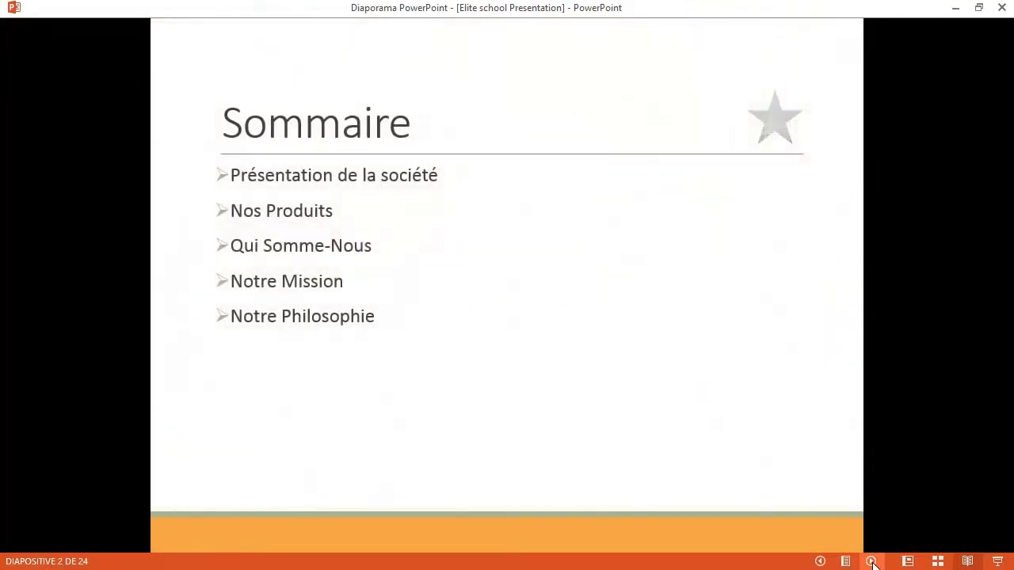
pyautogui.click(872, 562)
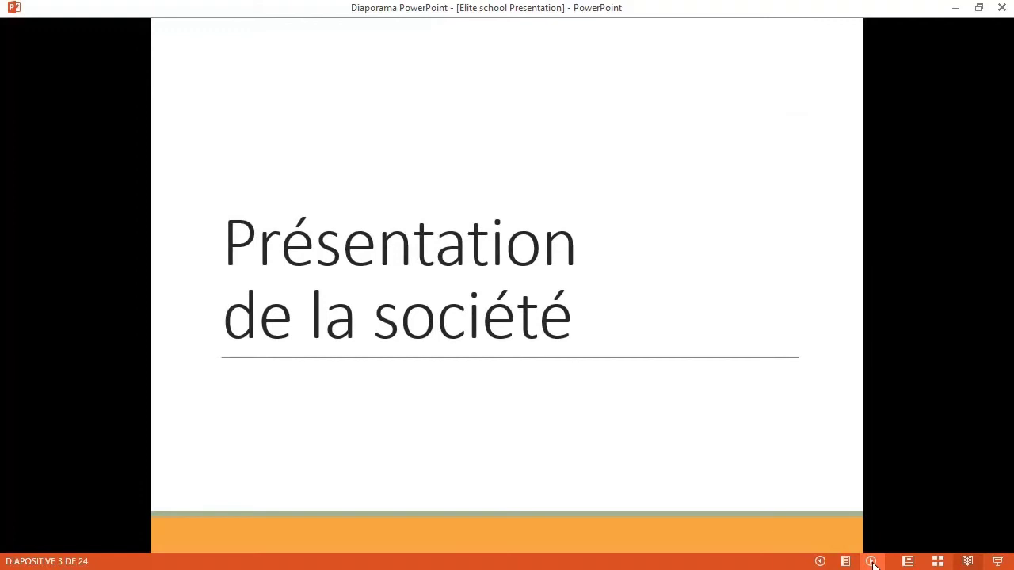
pyautogui.click(908, 561)
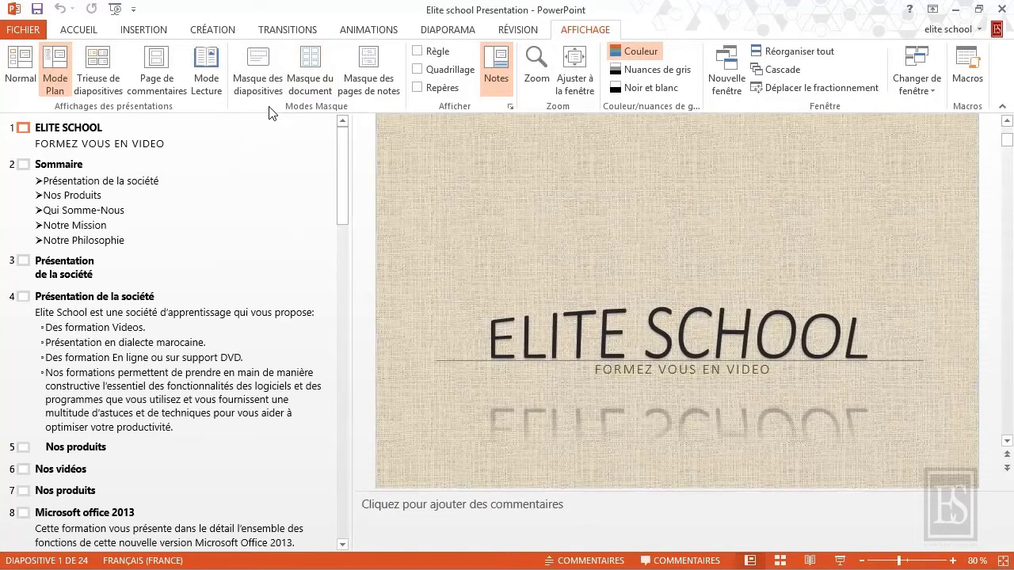
# Step: Open Masque des diapositives, select the master slide thumbnail, then choose Normal view
pyautogui.click(259, 81)
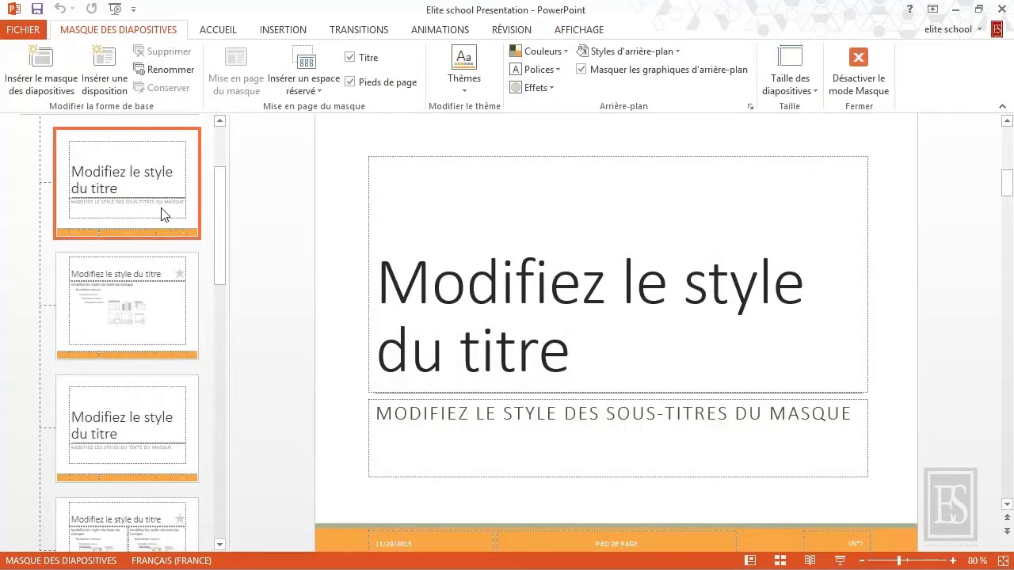
pyautogui.scroll(3, 159, 206)
pyautogui.click(155, 204)
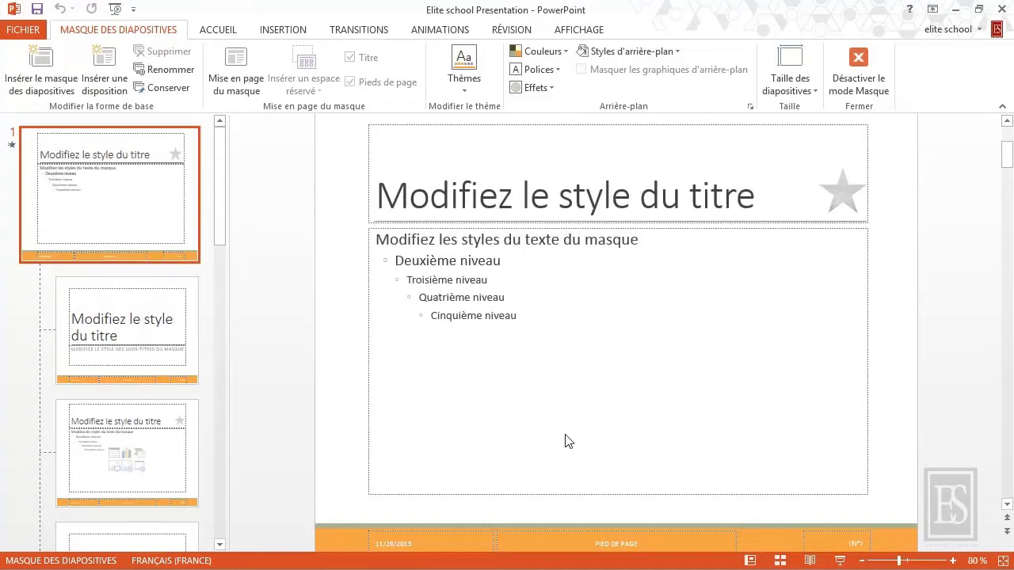
pyautogui.click(756, 562)
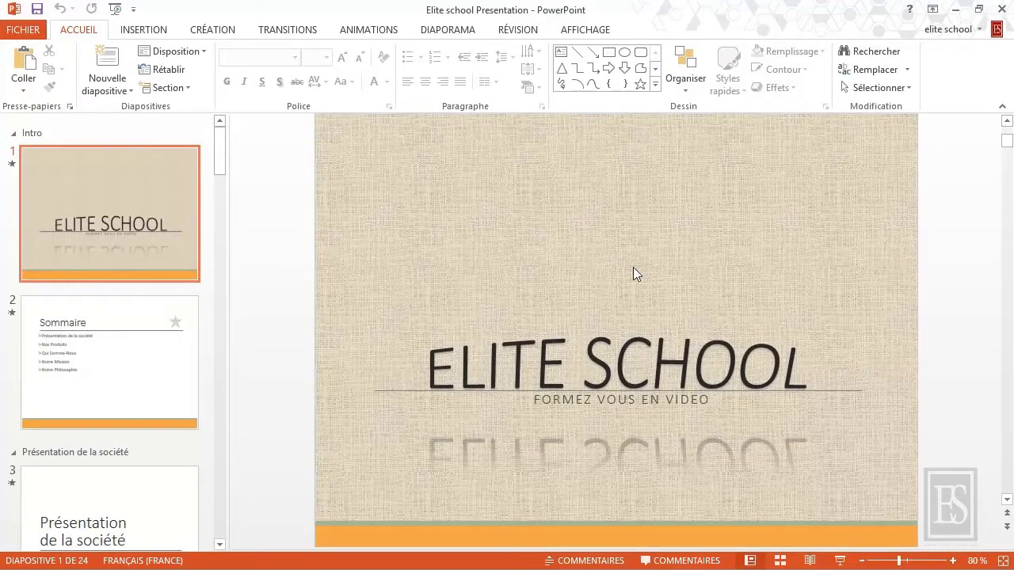
# Step: Turn on Règle in AFFICHAGE to display horizontal and vertical rulers
pyautogui.click(585, 30)
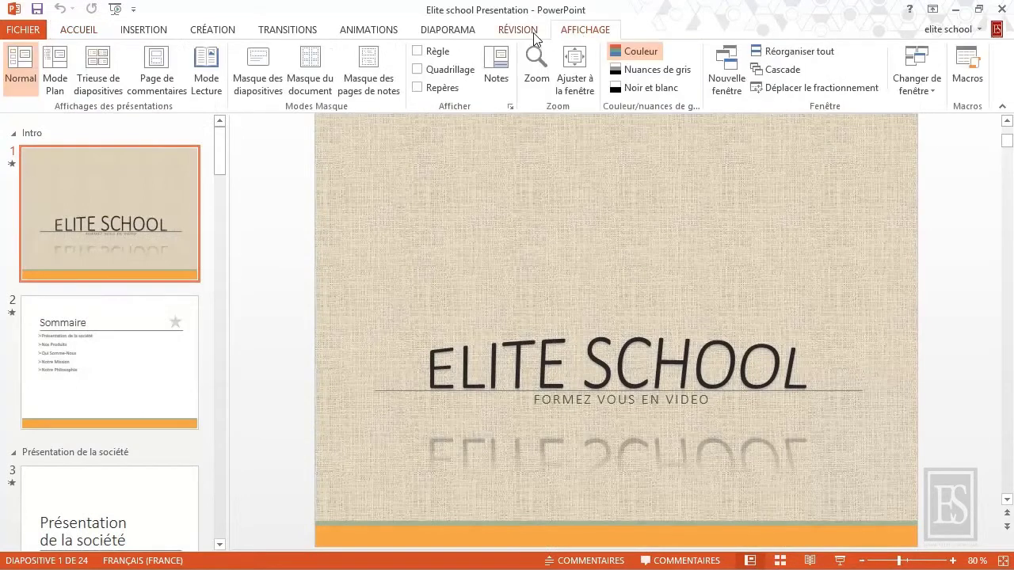
pyautogui.click(418, 54)
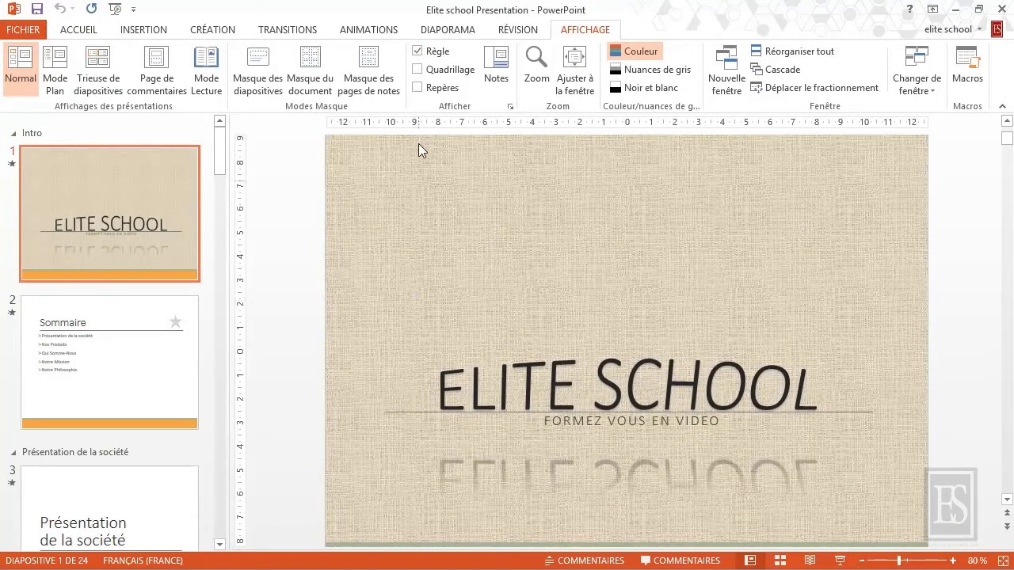
# Step: Turn on Quadrillage and Repères to show gridlines and guides on the title slide
pyautogui.click(418, 70)
pyautogui.click(418, 87)
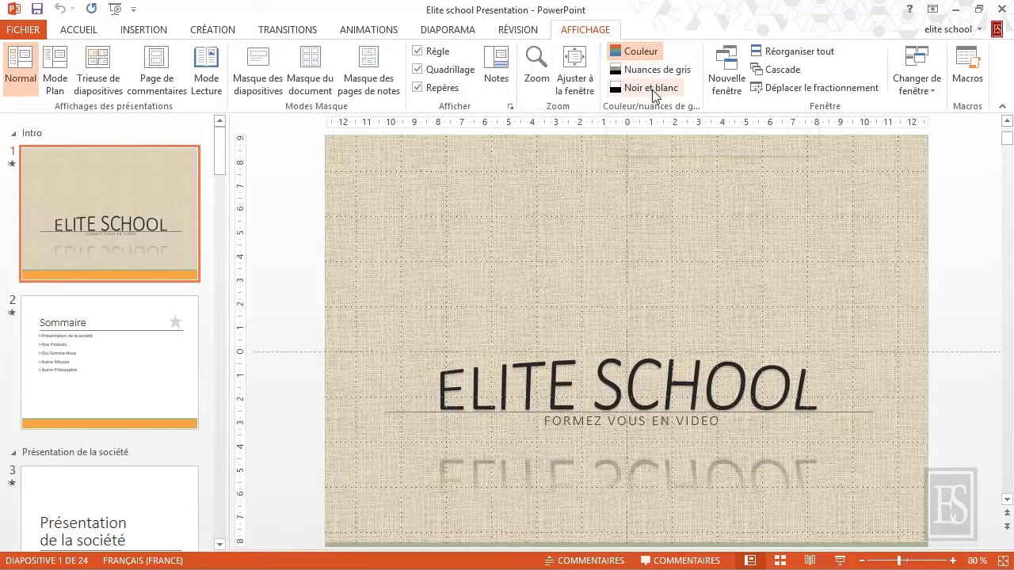
# Step: Preview the thumbnails in Noir et blanc, then return to colour with Retour au mode couleur
pyautogui.click(652, 88)
pyautogui.click(185, 245)
pyautogui.scroll(-4, 187, 245)
pyautogui.scroll(4, 185, 245)
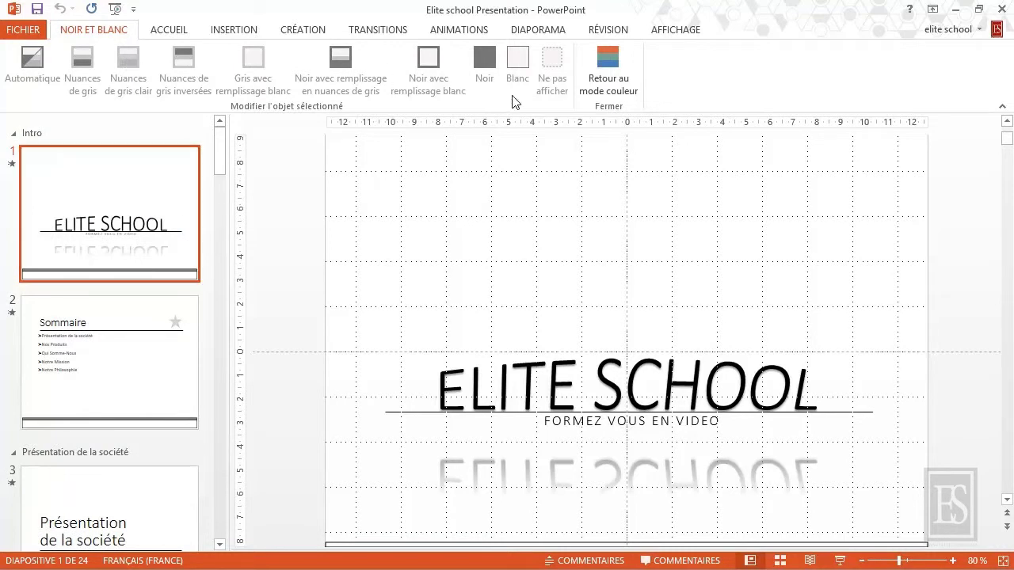
pyautogui.click(607, 70)
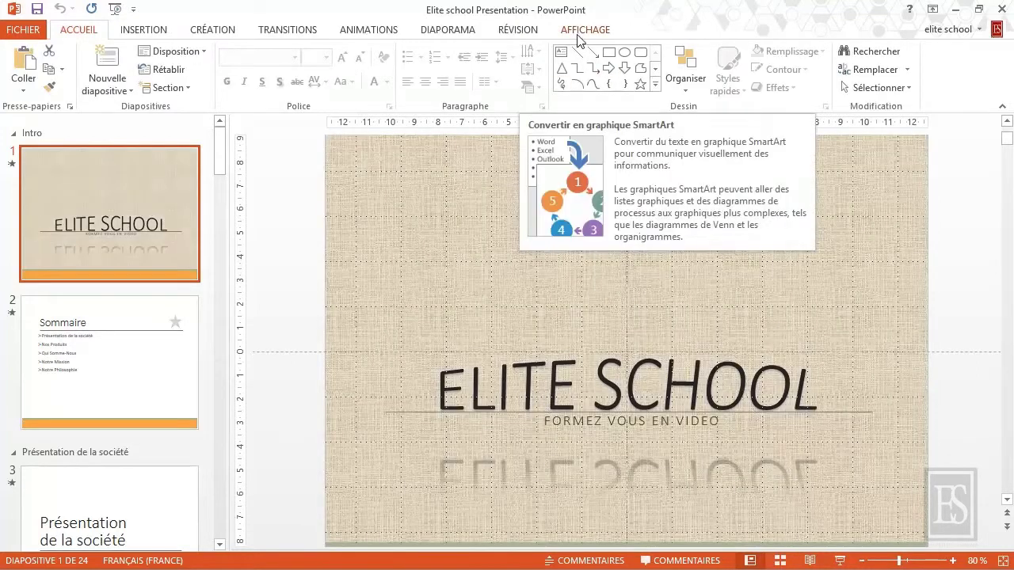
# Step: On the AFFICHAGE tab, untick Règle, Quadrillage and Repères to hide rulers, grid and guides
pyautogui.click(581, 31)
pyautogui.click(417, 51)
pyautogui.click(417, 70)
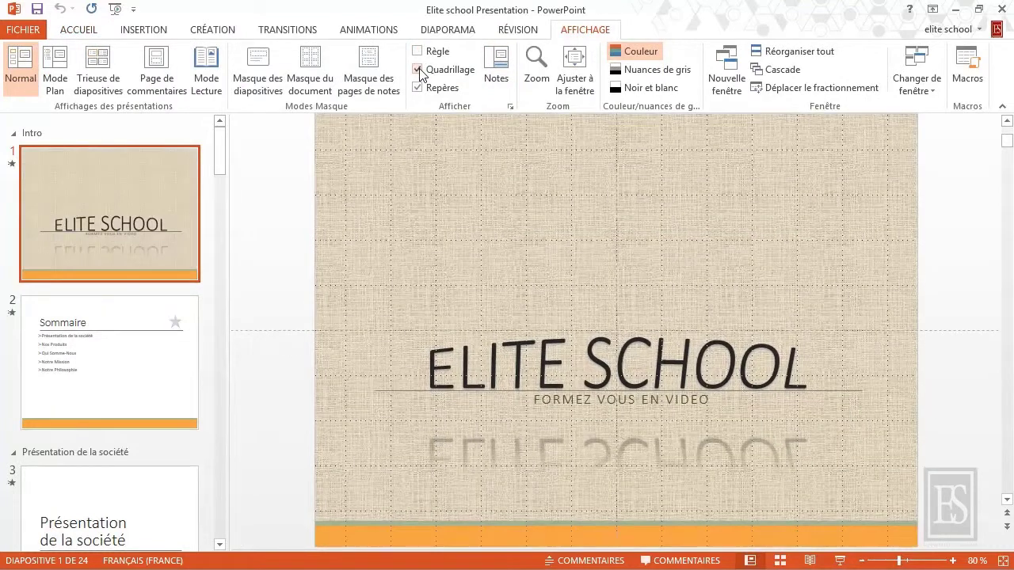
pyautogui.click(417, 89)
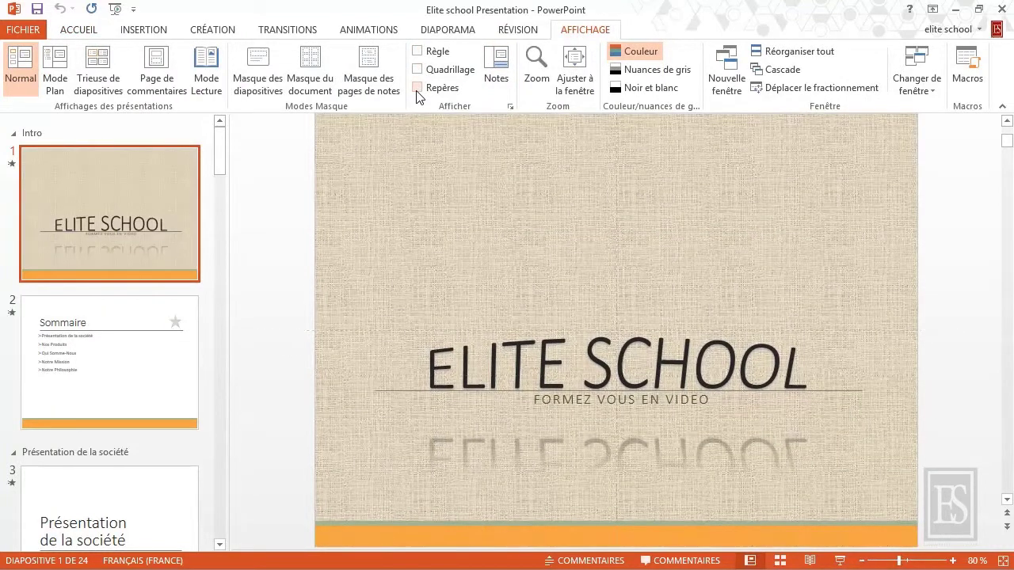